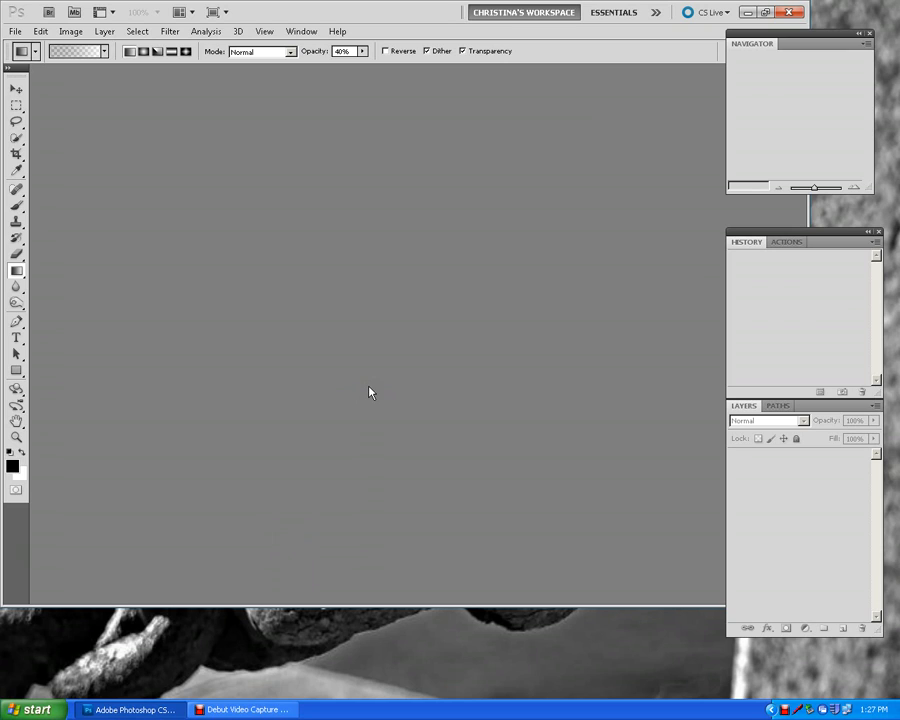
Open the zebra JPEG from the liquify practice folder inside photo demo examples
{"action": "left_click", "coordinate": [15, 31]}
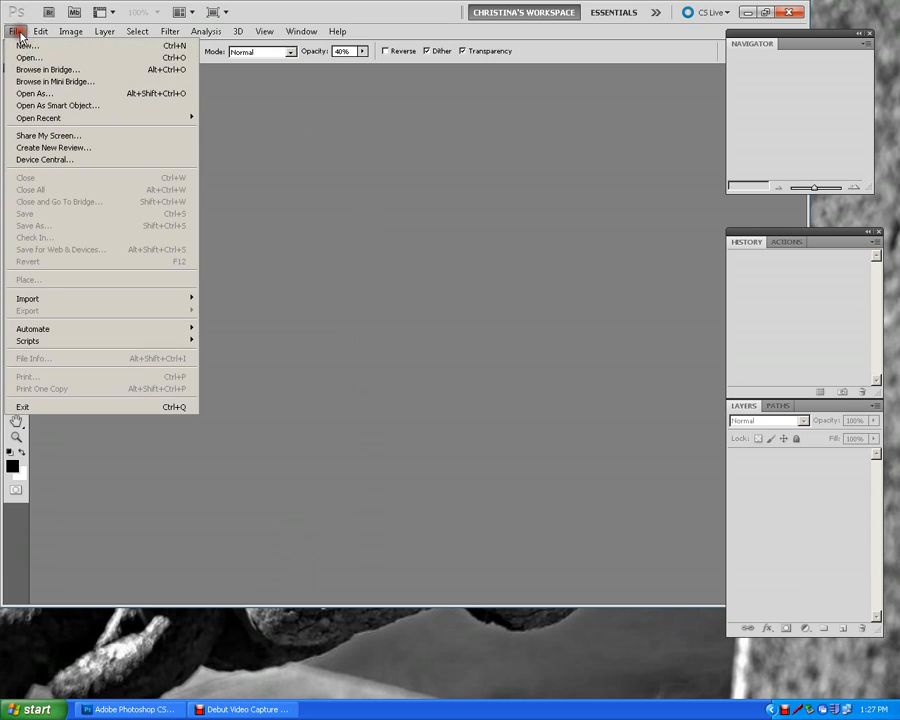
{"action": "left_click", "coordinate": [19, 58]}
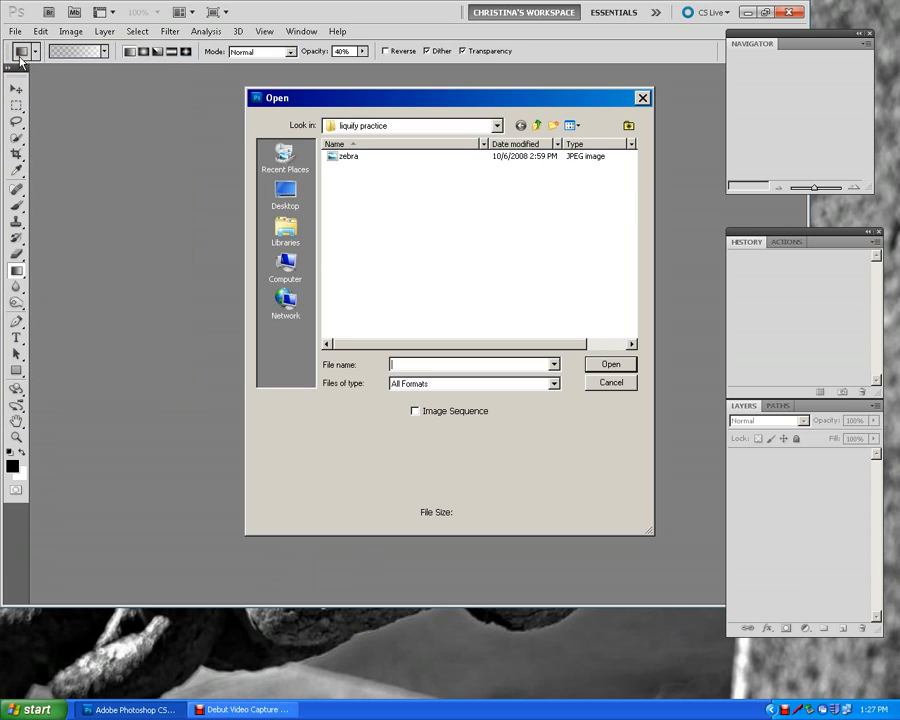
{"action": "left_click", "coordinate": [537, 128]}
{"action": "left_click", "coordinate": [537, 128]}
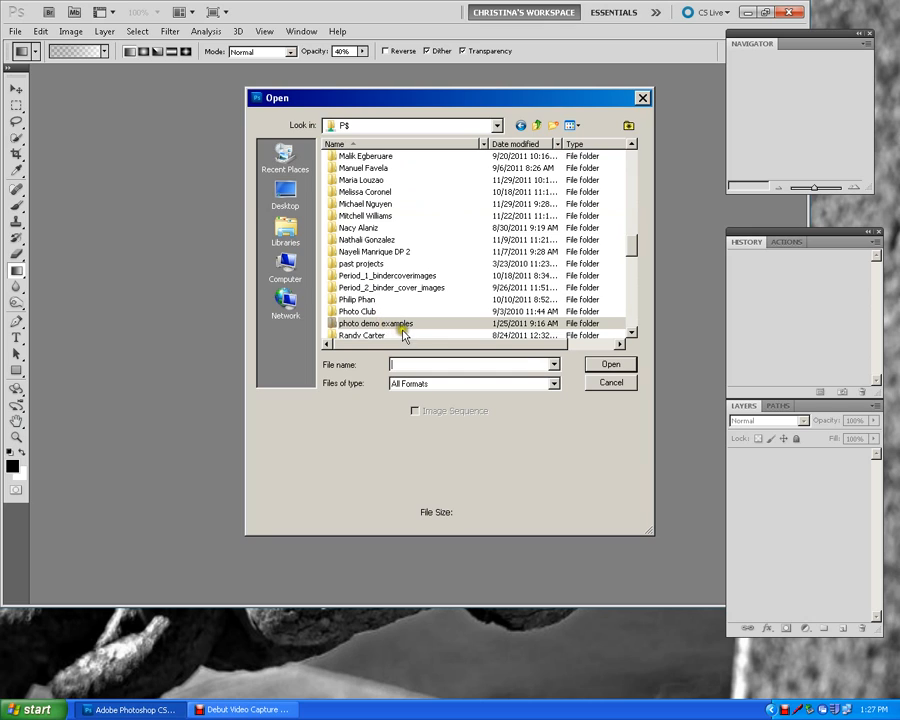
{"action": "left_click", "coordinate": [403, 327]}
{"action": "double_click", "coordinate": [403, 327]}
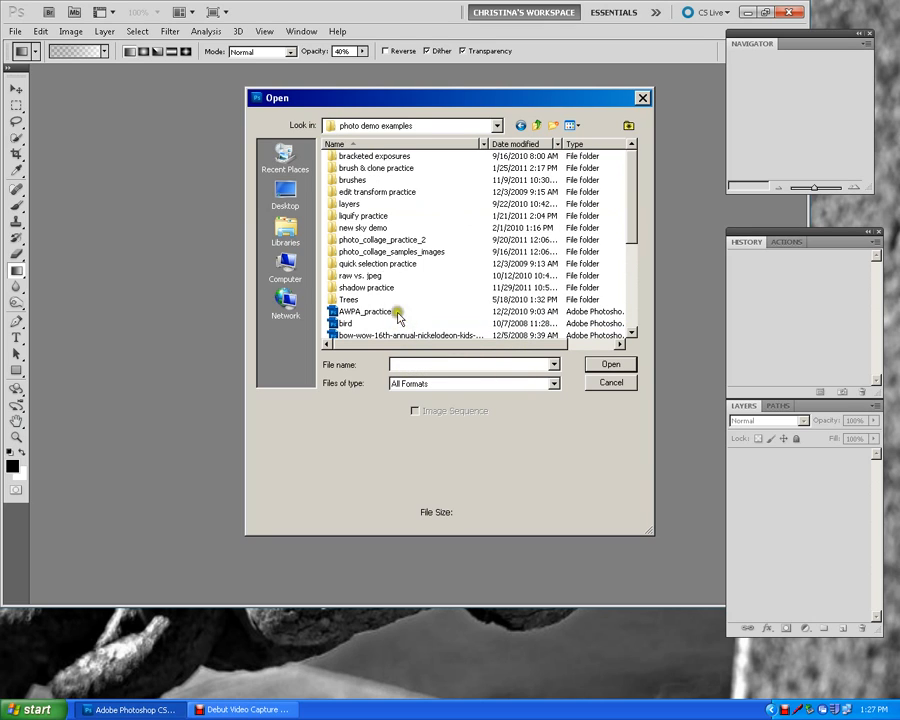
{"action": "double_click", "coordinate": [378, 216]}
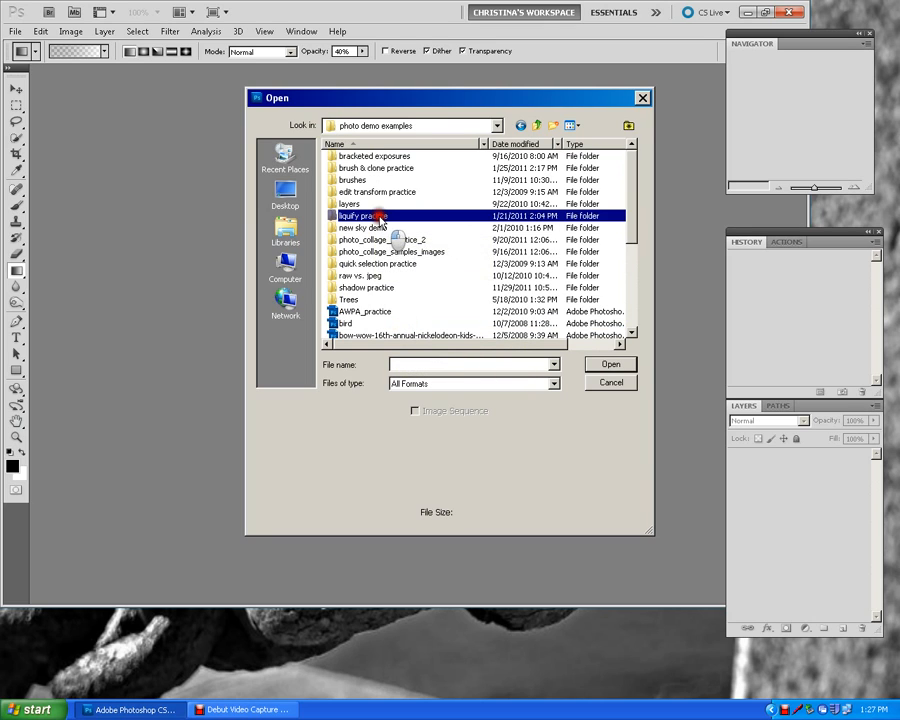
{"action": "left_click", "coordinate": [342, 156]}
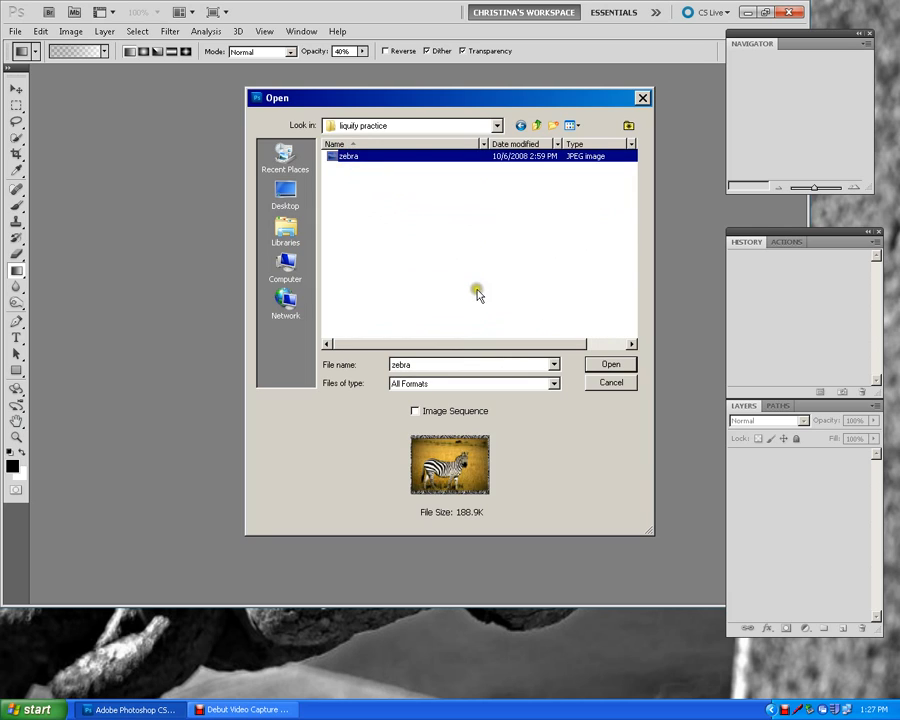
{"action": "left_click", "coordinate": [607, 364]}
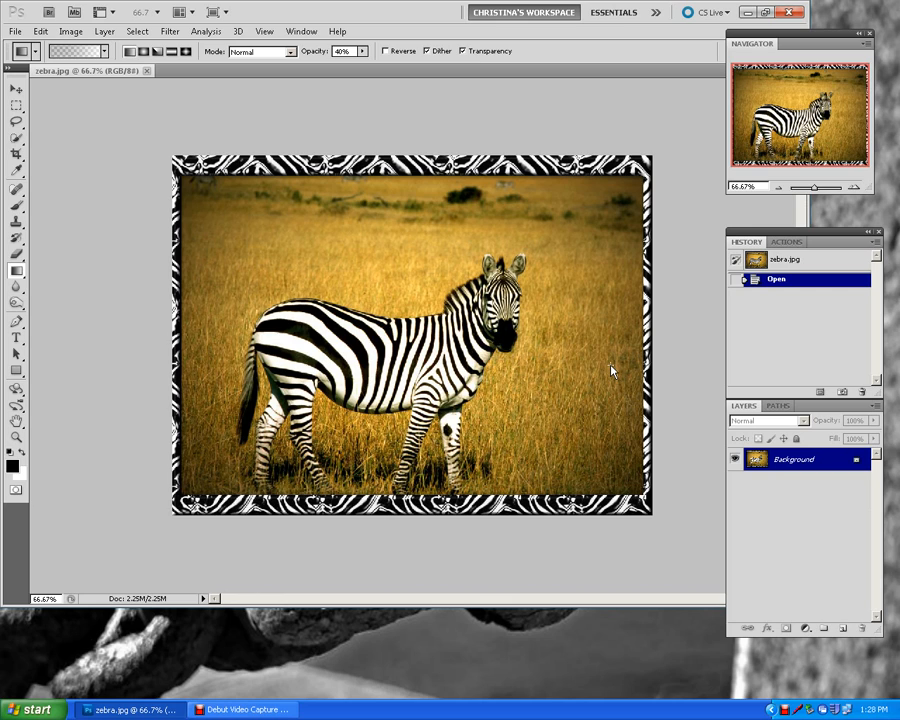
Open the Liquify filter on the zebra image and move its dialog aside
{"action": "left_click", "coordinate": [169, 32]}
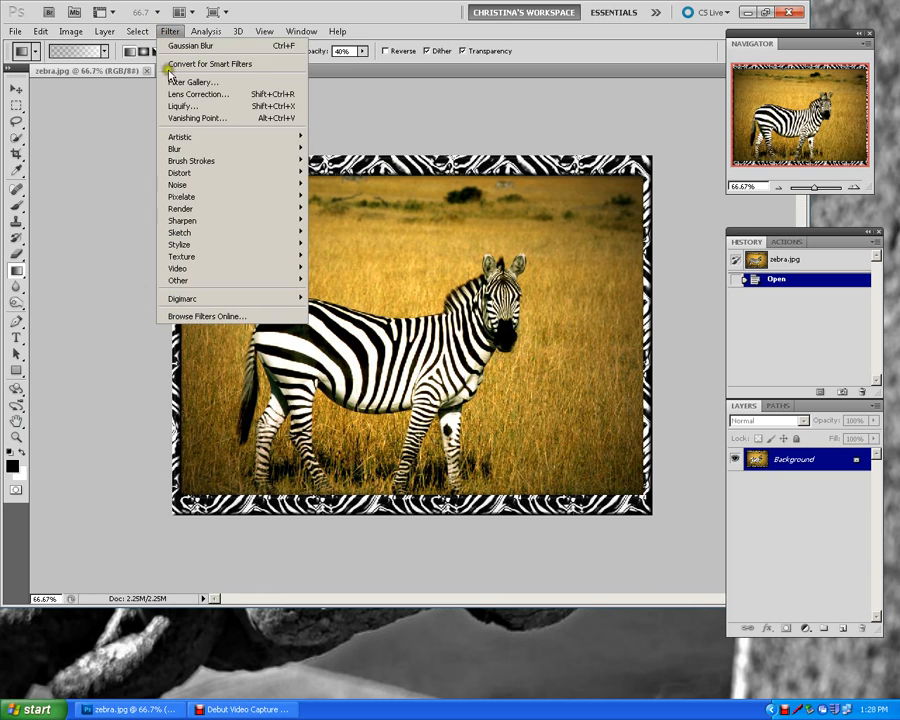
{"action": "left_click", "coordinate": [176, 106]}
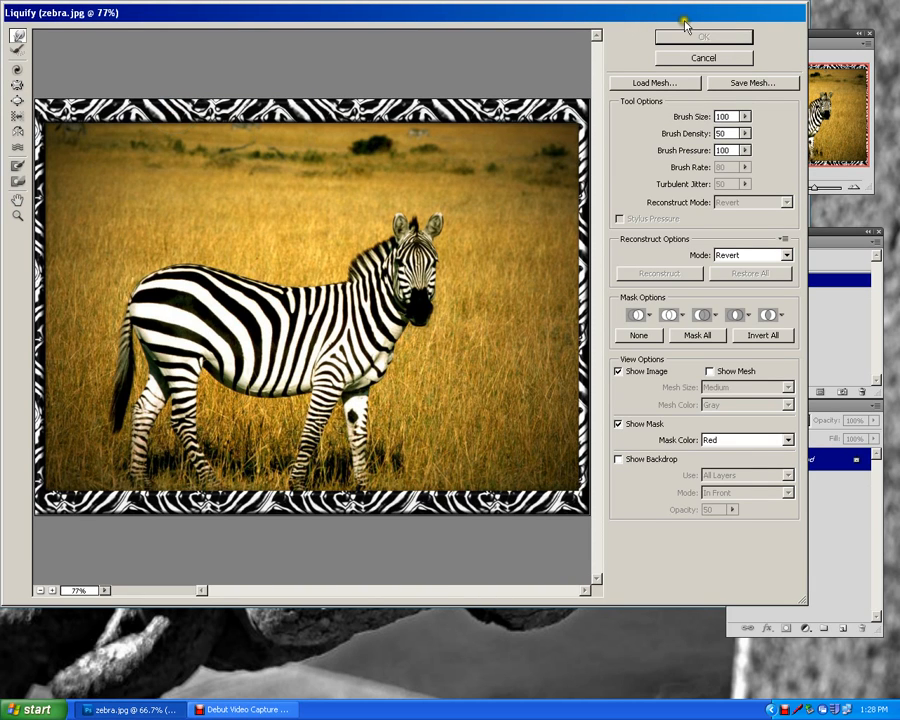
{"action": "left_click_drag", "start_coordinate": [675, 22], "coordinate": [695, 27]}
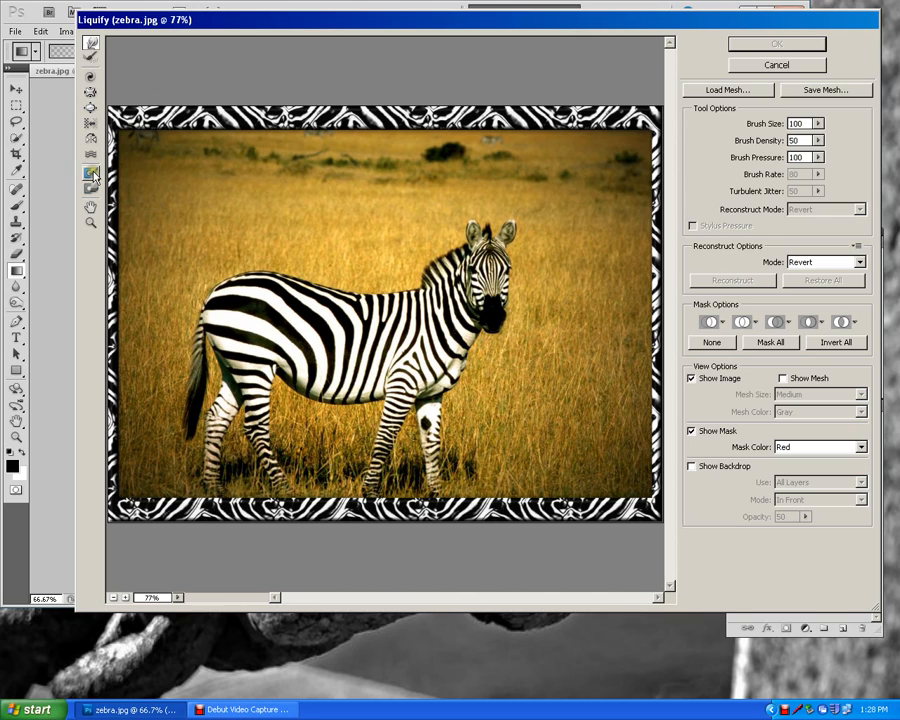
Freeze the grass background around the zebra with the Freeze Mask tool, enlarging the brush to size 140
{"action": "left_click", "coordinate": [92, 173]}
{"action": "mouse_move", "coordinate": [188, 198]}
{"action": "left_mouse_down"}
{"action": "mouse_move", "coordinate": [362, 212]}
{"action": "mouse_move", "coordinate": [263, 190]}
{"action": "mouse_move", "coordinate": [323, 197]}
{"action": "mouse_move", "coordinate": [231, 192]}
{"action": "mouse_move", "coordinate": [373, 208]}
{"action": "mouse_move", "coordinate": [291, 217]}
{"action": "mouse_move", "coordinate": [344, 217]}
{"action": "left_mouse_up"}
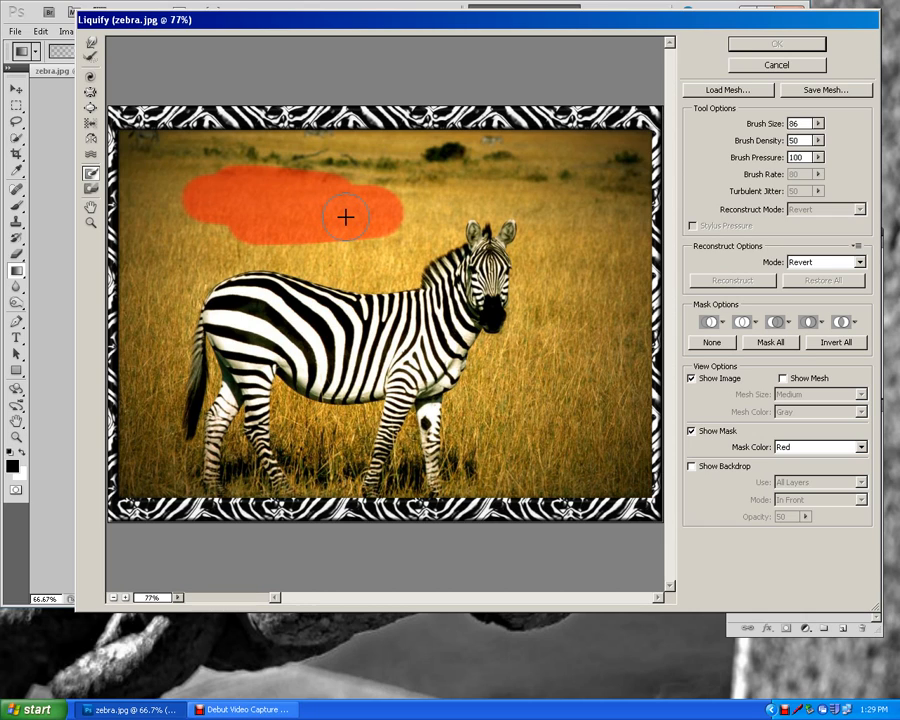
{"action": "key", "text": "bracketright"}
{"action": "mouse_move", "coordinate": [368, 209]}
{"action": "left_mouse_down"}
{"action": "mouse_move", "coordinate": [285, 213]}
{"action": "mouse_move", "coordinate": [339, 231]}
{"action": "mouse_move", "coordinate": [308, 231]}
{"action": "mouse_move", "coordinate": [300, 218]}
{"action": "mouse_move", "coordinate": [334, 175]}
{"action": "mouse_move", "coordinate": [269, 171]}
{"action": "mouse_move", "coordinate": [201, 190]}
{"action": "mouse_move", "coordinate": [228, 195]}
{"action": "mouse_move", "coordinate": [158, 192]}
{"action": "mouse_move", "coordinate": [155, 177]}
{"action": "mouse_move", "coordinate": [351, 156]}
{"action": "mouse_move", "coordinate": [620, 177]}
{"action": "mouse_move", "coordinate": [618, 194]}
{"action": "mouse_move", "coordinate": [592, 218]}
{"action": "mouse_move", "coordinate": [569, 202]}
{"action": "mouse_move", "coordinate": [576, 252]}
{"action": "mouse_move", "coordinate": [618, 257]}
{"action": "mouse_move", "coordinate": [586, 342]}
{"action": "mouse_move", "coordinate": [552, 245]}
{"action": "mouse_move", "coordinate": [551, 207]}
{"action": "mouse_move", "coordinate": [536, 328]}
{"action": "mouse_move", "coordinate": [484, 384]}
{"action": "mouse_move", "coordinate": [480, 440]}
{"action": "mouse_move", "coordinate": [511, 431]}
{"action": "mouse_move", "coordinate": [567, 447]}
{"action": "mouse_move", "coordinate": [560, 426]}
{"action": "mouse_move", "coordinate": [628, 357]}
{"action": "mouse_move", "coordinate": [594, 469]}
{"action": "mouse_move", "coordinate": [494, 471]}
{"action": "left_mouse_up"}
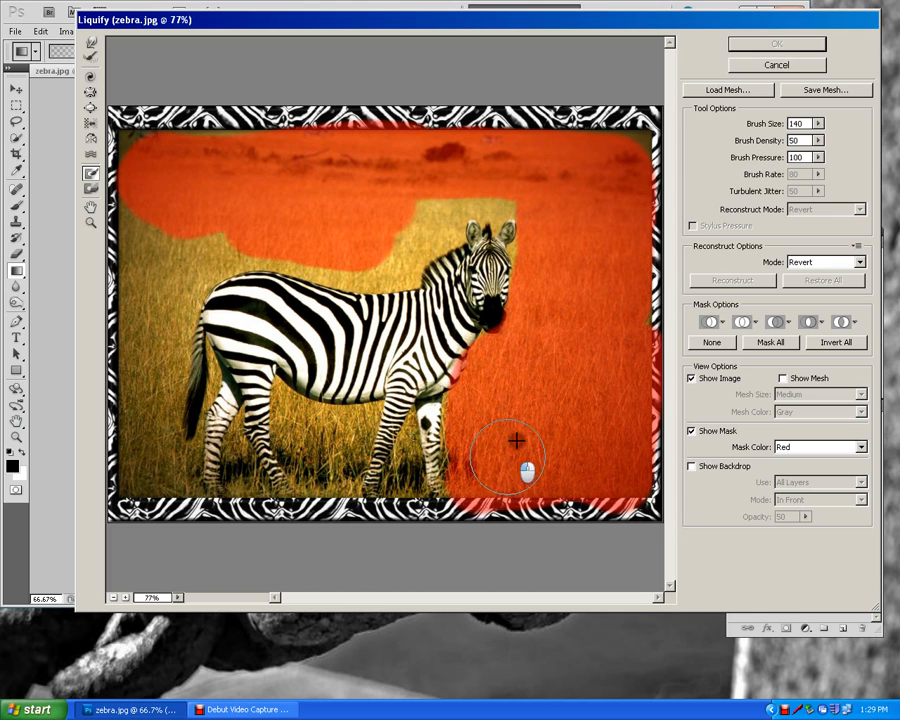
{"action": "mouse_move", "coordinate": [609, 236]}
{"action": "left_mouse_down"}
{"action": "mouse_move", "coordinate": [486, 187]}
{"action": "mouse_move", "coordinate": [426, 205]}
{"action": "mouse_move", "coordinate": [434, 191]}
{"action": "mouse_move", "coordinate": [412, 189]}
{"action": "left_mouse_up"}
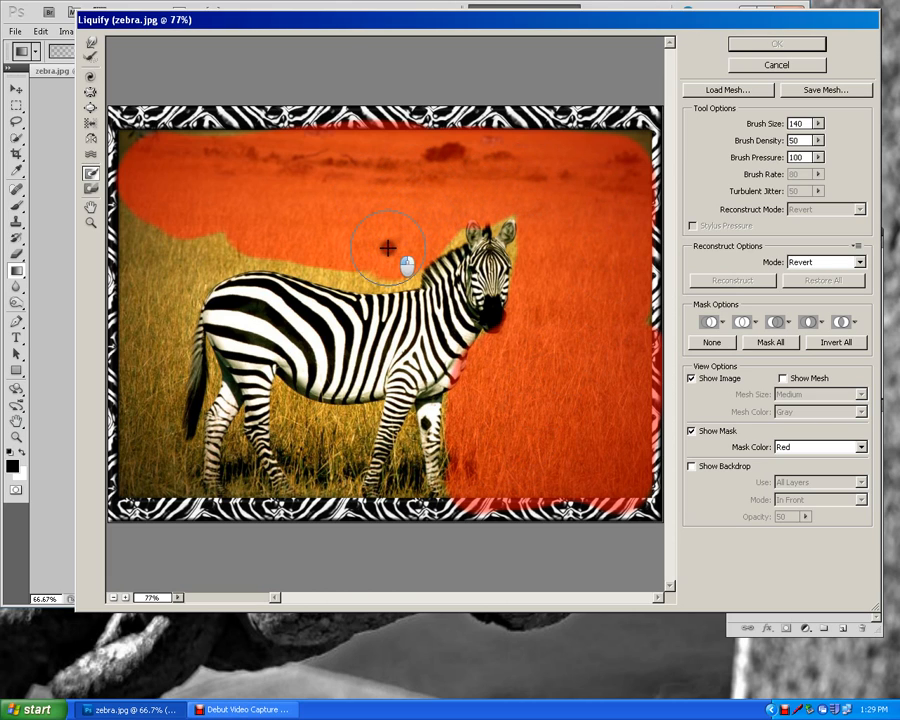
{"action": "mouse_move", "coordinate": [358, 250]}
{"action": "left_mouse_down"}
{"action": "mouse_move", "coordinate": [250, 231]}
{"action": "mouse_move", "coordinate": [193, 237]}
{"action": "mouse_move", "coordinate": [207, 174]}
{"action": "mouse_move", "coordinate": [173, 157]}
{"action": "mouse_move", "coordinate": [221, 152]}
{"action": "mouse_move", "coordinate": [158, 184]}
{"action": "mouse_move", "coordinate": [152, 286]}
{"action": "mouse_move", "coordinate": [181, 255]}
{"action": "mouse_move", "coordinate": [250, 234]}
{"action": "mouse_move", "coordinate": [189, 264]}
{"action": "mouse_move", "coordinate": [148, 339]}
{"action": "mouse_move", "coordinate": [144, 318]}
{"action": "mouse_move", "coordinate": [142, 433]}
{"action": "mouse_move", "coordinate": [155, 463]}
{"action": "mouse_move", "coordinate": [190, 494]}
{"action": "mouse_move", "coordinate": [216, 502]}
{"action": "mouse_move", "coordinate": [233, 481]}
{"action": "mouse_move", "coordinate": [297, 482]}
{"action": "mouse_move", "coordinate": [337, 446]}
{"action": "mouse_move", "coordinate": [481, 480]}
{"action": "mouse_move", "coordinate": [607, 476]}
{"action": "mouse_move", "coordinate": [615, 455]}
{"action": "mouse_move", "coordinate": [471, 476]}
{"action": "mouse_move", "coordinate": [346, 440]}
{"action": "mouse_move", "coordinate": [268, 440]}
{"action": "mouse_move", "coordinate": [260, 427]}
{"action": "mouse_move", "coordinate": [234, 441]}
{"action": "mouse_move", "coordinate": [170, 364]}
{"action": "mouse_move", "coordinate": [131, 461]}
{"action": "mouse_move", "coordinate": [480, 458]}
{"action": "left_mouse_up"}
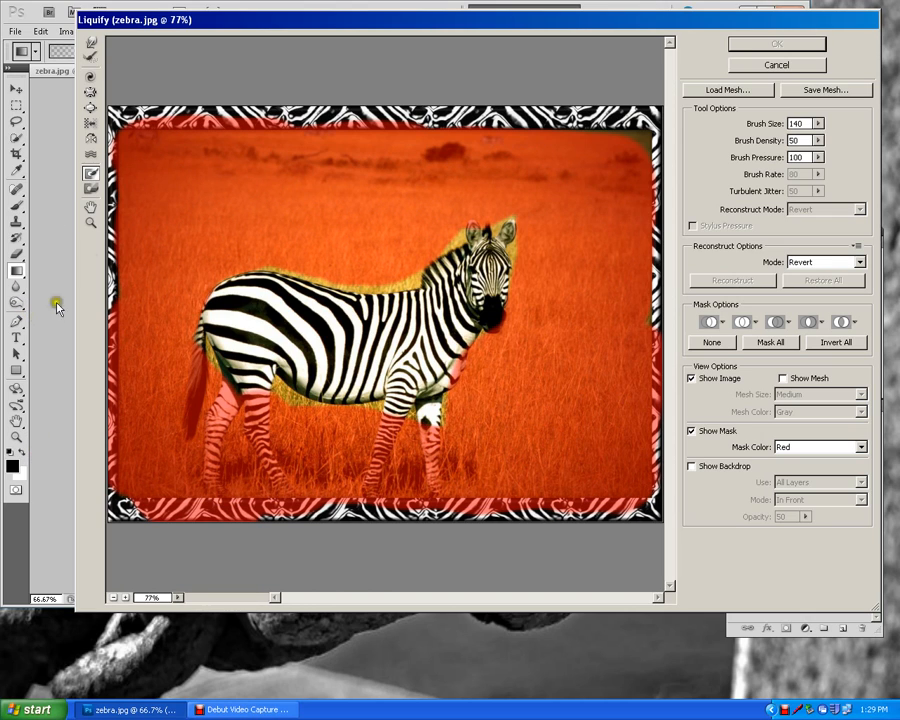
Clear the mask from the zebra's four legs with the Thaw Mask tool at brush size 28
{"action": "left_click", "coordinate": [91, 188]}
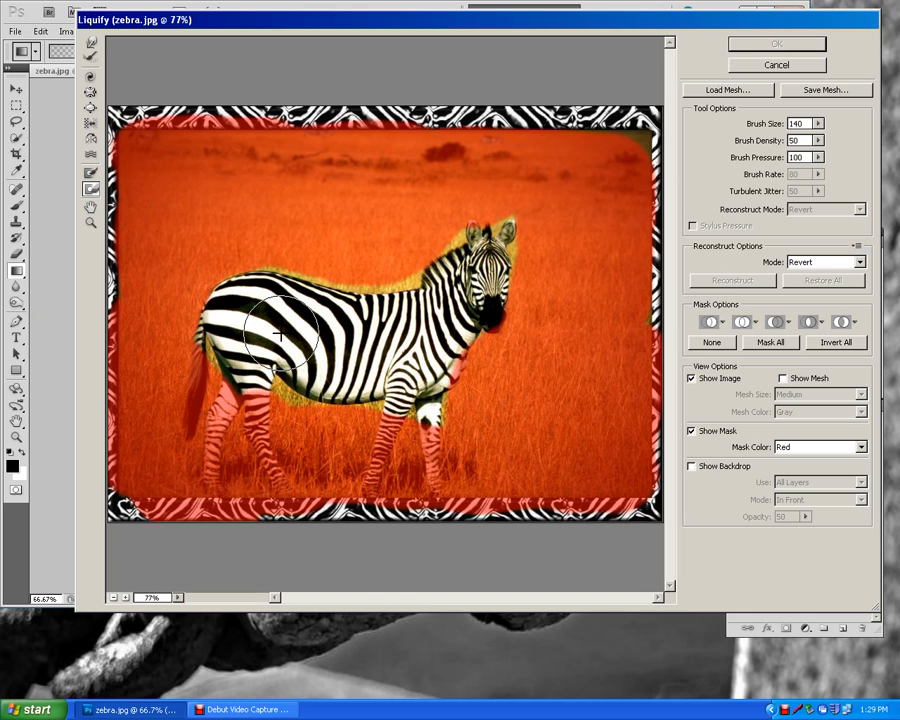
{"action": "key", "text": "bracketleft"}
{"action": "key", "text": "bracketleft"}
{"action": "key", "text": "bracketleft"}
{"action": "key", "text": "bracketleft"}
{"action": "key", "text": "bracketleft"}
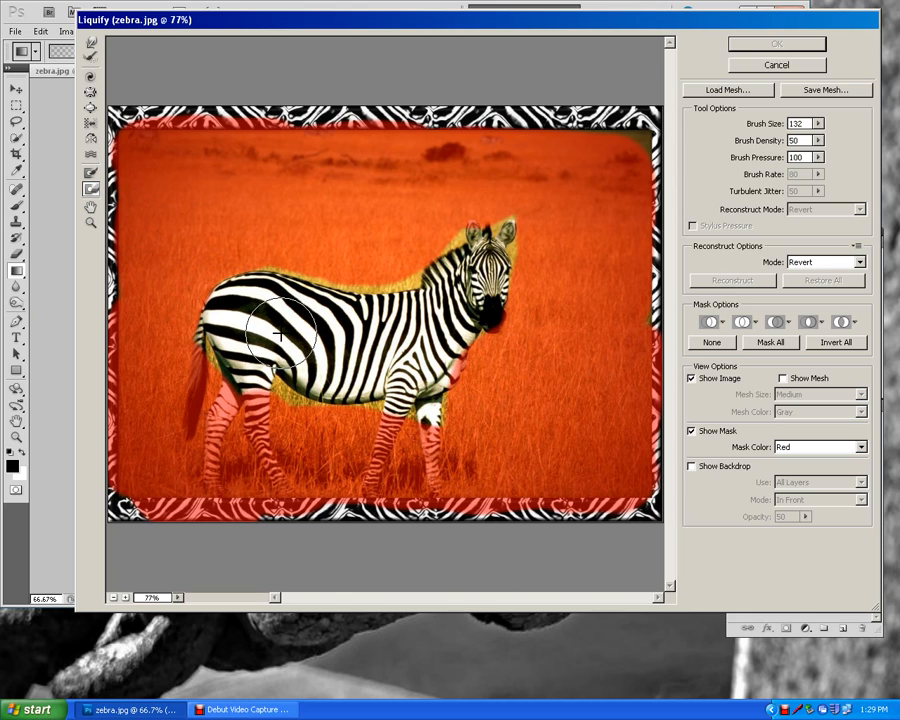
{"action": "key", "text": "bracketleft"}
{"action": "key", "text": "bracketleft"}
{"action": "key", "text": "bracketleft"}
{"action": "key", "text": "bracketleft"}
{"action": "key", "text": "bracketleft"}
{"action": "key", "text": "bracketleft"}
{"action": "key", "text": "bracketleft"}
{"action": "key", "text": "bracketleft"}
{"action": "mouse_move", "coordinate": [250, 388]}
{"action": "left_mouse_down"}
{"action": "mouse_move", "coordinate": [260, 391]}
{"action": "mouse_move", "coordinate": [252, 417]}
{"action": "mouse_move", "coordinate": [274, 466]}
{"action": "left_mouse_up"}
{"action": "left_click_drag", "start_coordinate": [227, 387], "coordinate": [207, 485]}
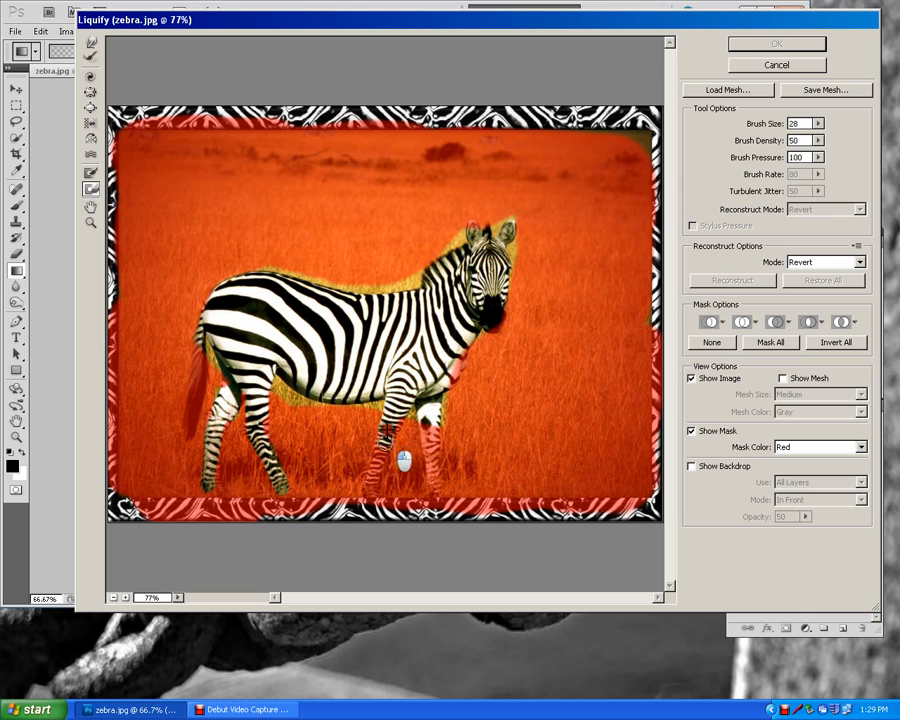
{"action": "mouse_move", "coordinate": [376, 473]}
{"action": "left_mouse_down"}
{"action": "mouse_move", "coordinate": [422, 414]}
{"action": "mouse_move", "coordinate": [437, 495]}
{"action": "mouse_move", "coordinate": [427, 404]}
{"action": "mouse_move", "coordinate": [458, 352]}
{"action": "mouse_move", "coordinate": [445, 379]}
{"action": "left_mouse_up"}
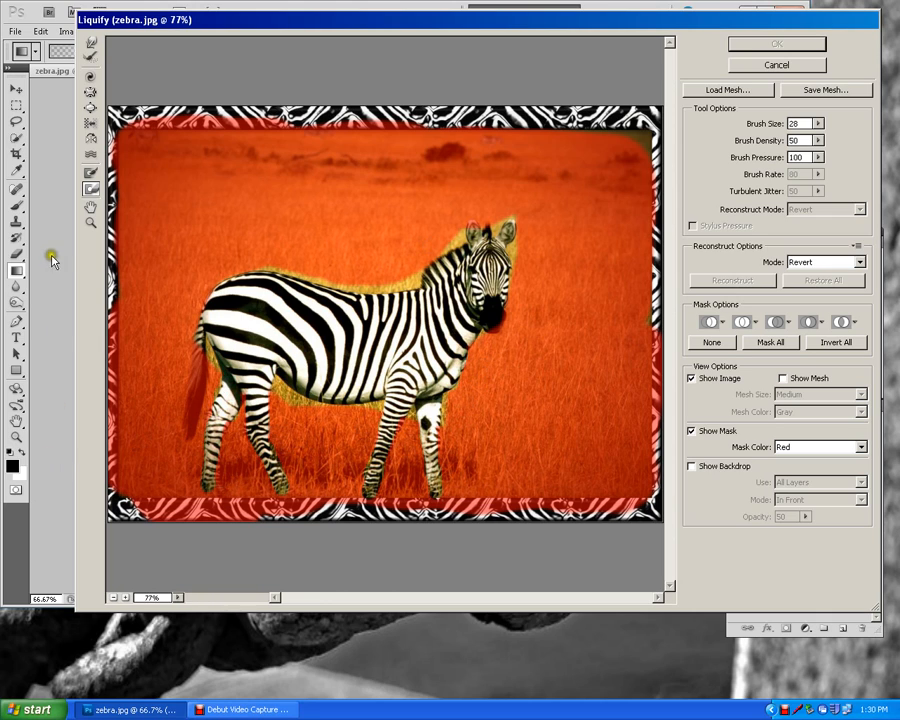
Twirl the stripes on the zebra's midsection with the Twirl Clockwise tool at brush size 196 and rate 100
{"action": "left_click", "coordinate": [89, 175]}
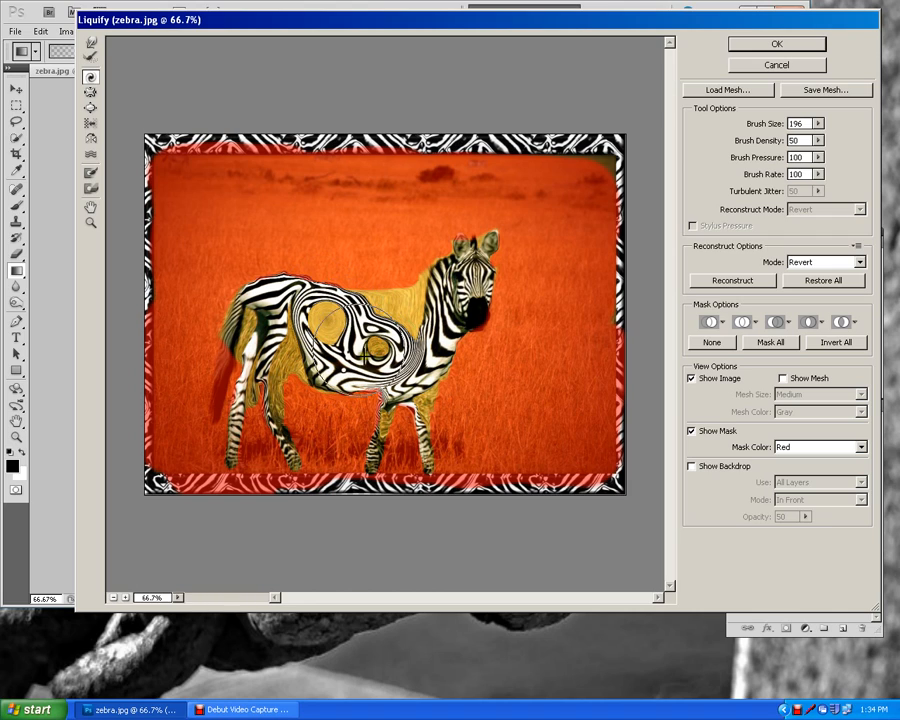
{"action": "mouse_move", "coordinate": [373, 348]}
{"action": "left_mouse_down"}
{"action": "mouse_move", "coordinate": [377, 398]}
{"action": "mouse_move", "coordinate": [381, 353]}
{"action": "left_mouse_up"}
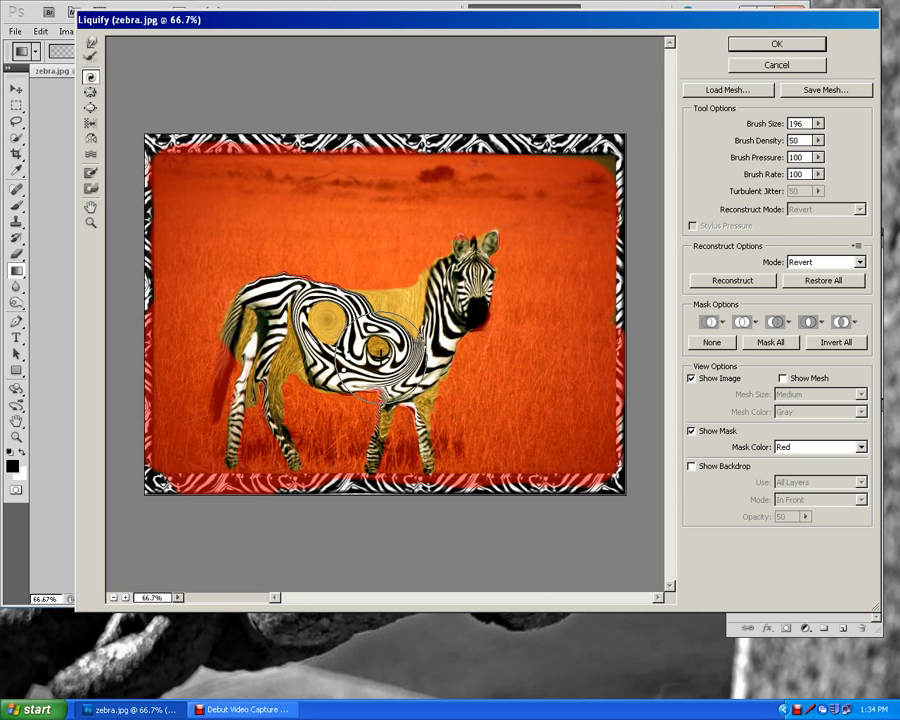
{"action": "left_click_drag", "start_coordinate": [381, 352], "coordinate": [380, 345]}
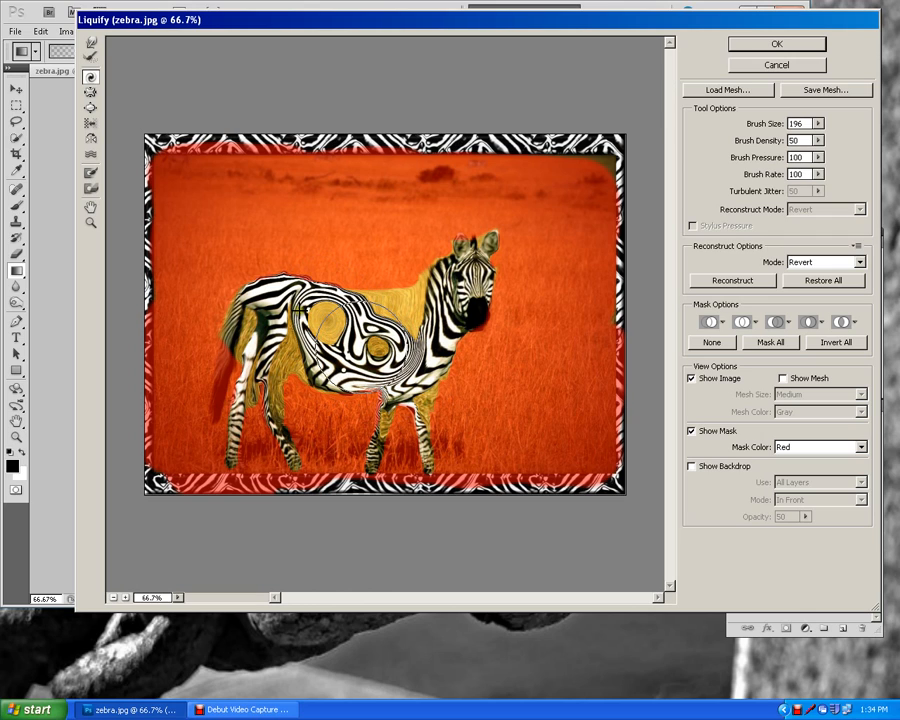
Push the stripes across the zebra's body, belly and hind legs with the Forward Warp tool at brush size 196
{"action": "left_click", "coordinate": [91, 44]}
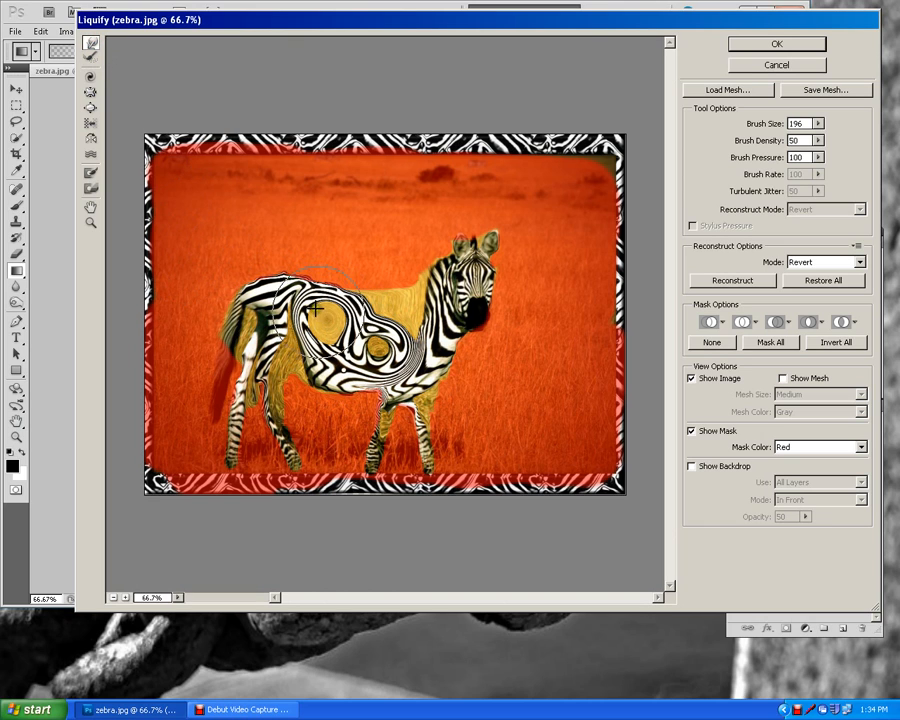
{"action": "mouse_move", "coordinate": [333, 318]}
{"action": "left_mouse_down"}
{"action": "mouse_move", "coordinate": [323, 271]}
{"action": "mouse_move", "coordinate": [302, 325]}
{"action": "mouse_move", "coordinate": [327, 267]}
{"action": "mouse_move", "coordinate": [296, 326]}
{"action": "mouse_move", "coordinate": [323, 256]}
{"action": "mouse_move", "coordinate": [307, 322]}
{"action": "mouse_move", "coordinate": [326, 266]}
{"action": "mouse_move", "coordinate": [390, 328]}
{"action": "mouse_move", "coordinate": [421, 283]}
{"action": "mouse_move", "coordinate": [426, 366]}
{"action": "mouse_move", "coordinate": [487, 403]}
{"action": "left_mouse_up"}
{"action": "mouse_move", "coordinate": [362, 392]}
{"action": "left_mouse_down"}
{"action": "mouse_move", "coordinate": [270, 378]}
{"action": "mouse_move", "coordinate": [248, 394]}
{"action": "mouse_move", "coordinate": [326, 416]}
{"action": "left_mouse_up"}
{"action": "left_click_drag", "start_coordinate": [279, 418], "coordinate": [330, 405]}
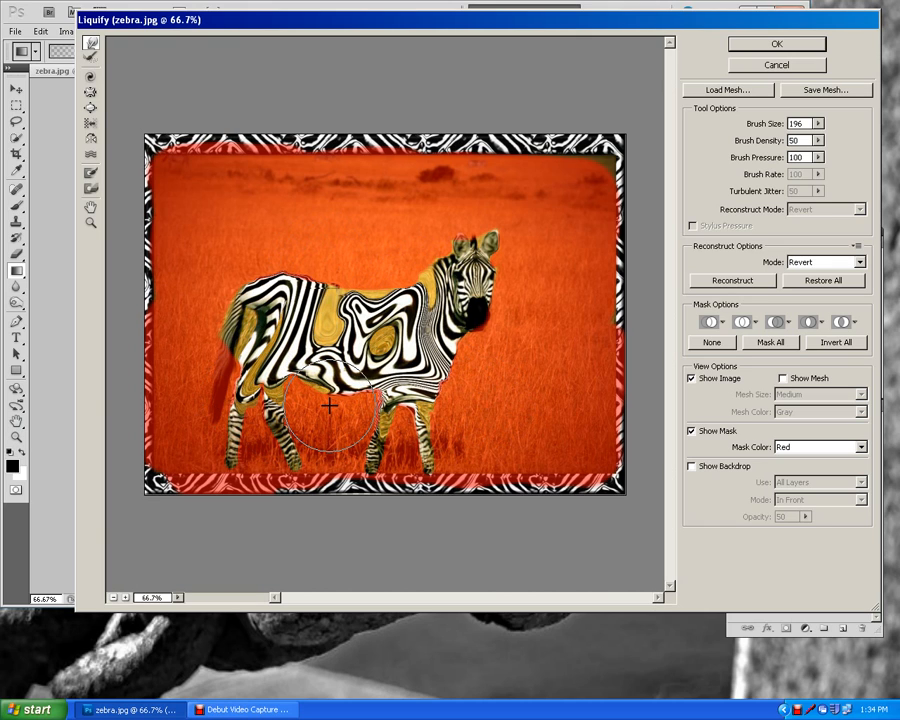
Distort the zebra's body and head with the Turbulence tool at brush size 196 and apply the Liquify filter
{"action": "left_click", "coordinate": [90, 155]}
{"action": "mouse_move", "coordinate": [285, 322]}
{"action": "left_mouse_down"}
{"action": "mouse_move", "coordinate": [329, 342]}
{"action": "mouse_move", "coordinate": [310, 356]}
{"action": "mouse_move", "coordinate": [429, 344]}
{"action": "mouse_move", "coordinate": [437, 351]}
{"action": "mouse_move", "coordinate": [458, 302]}
{"action": "mouse_move", "coordinate": [473, 296]}
{"action": "mouse_move", "coordinate": [423, 381]}
{"action": "mouse_move", "coordinate": [348, 340]}
{"action": "left_mouse_up"}
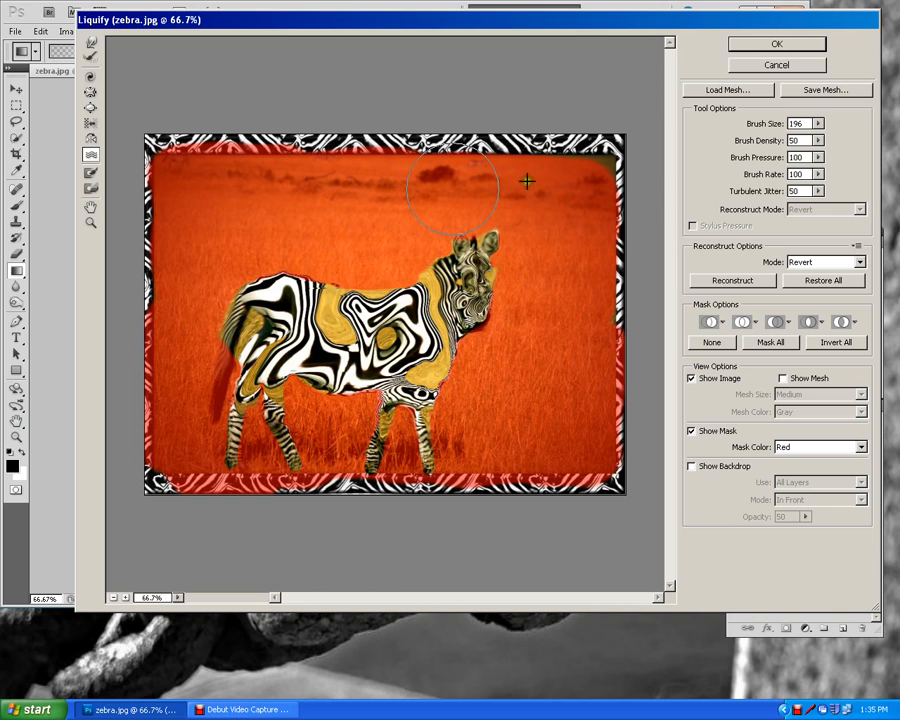
{"action": "left_click", "coordinate": [742, 45]}
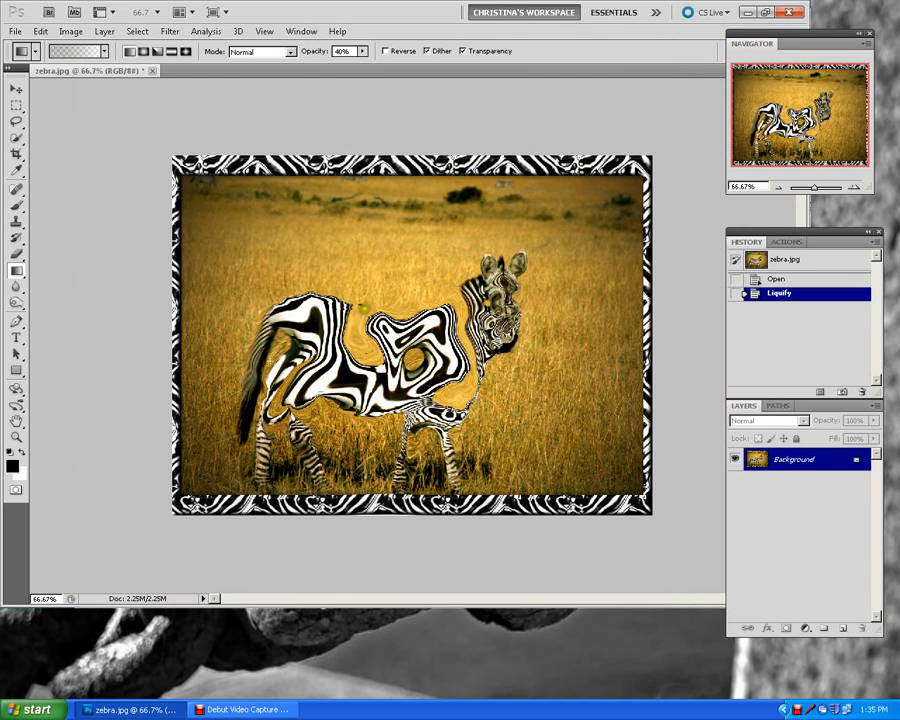
Compare the zebra image before and after the Liquify filter using its history states
{"action": "left_click", "coordinate": [810, 280]}
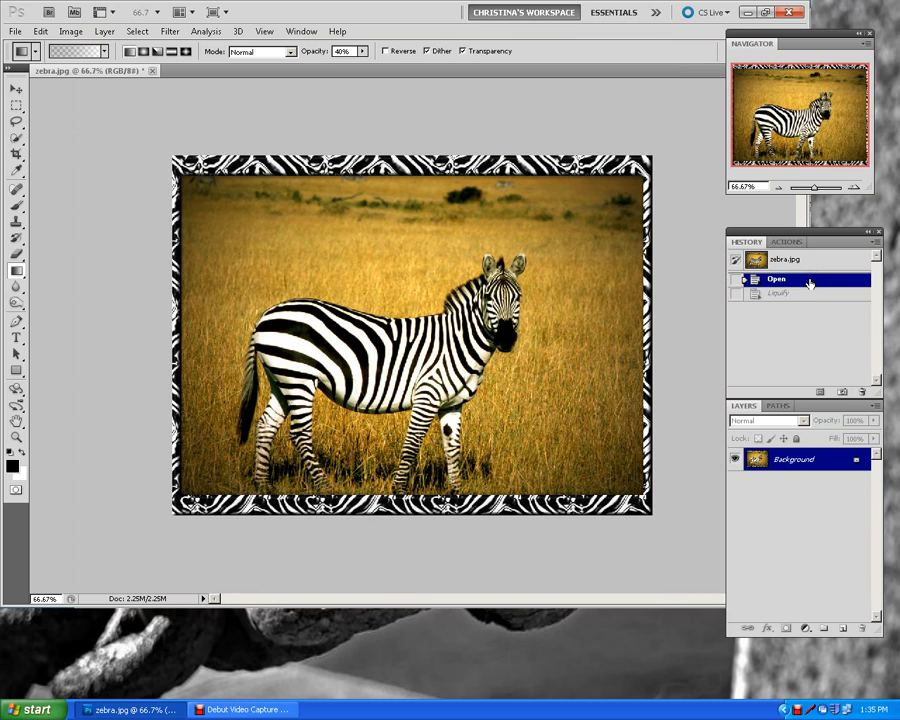
{"action": "left_click", "coordinate": [806, 294]}
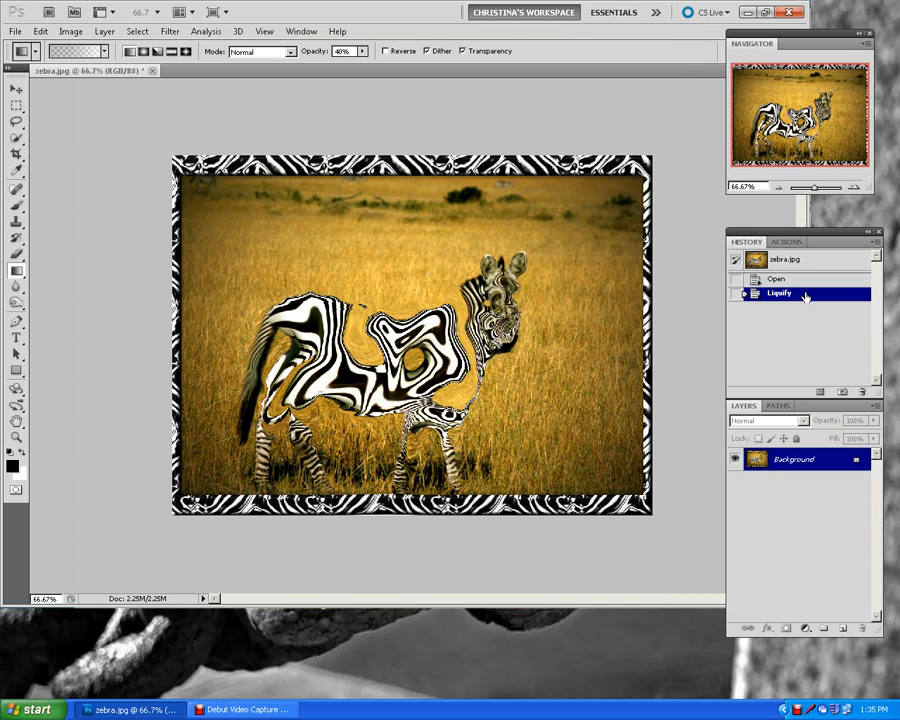
{"action": "left_click", "coordinate": [243, 709]}
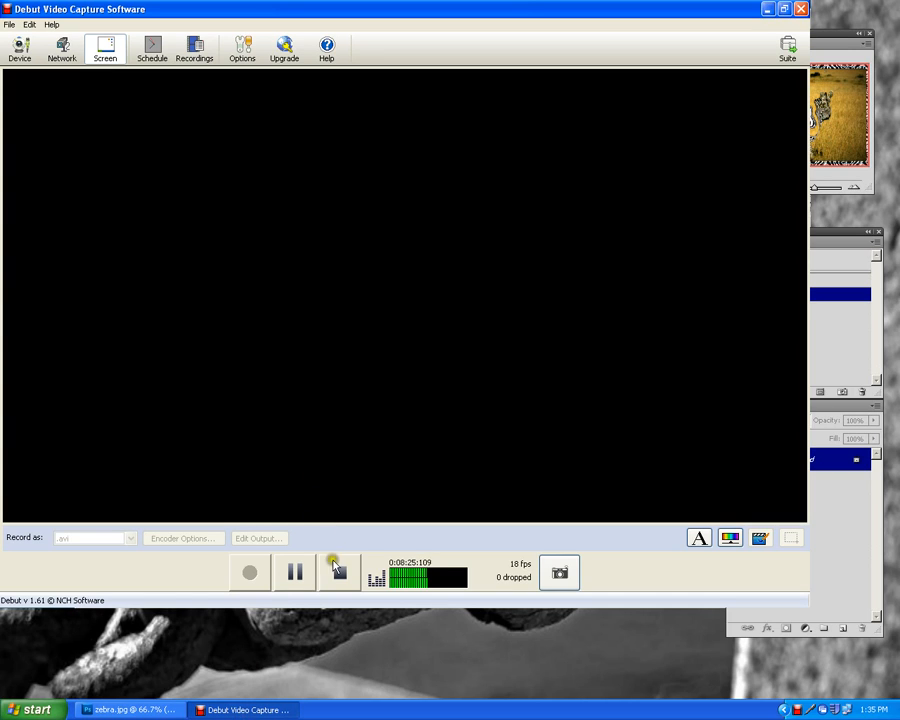